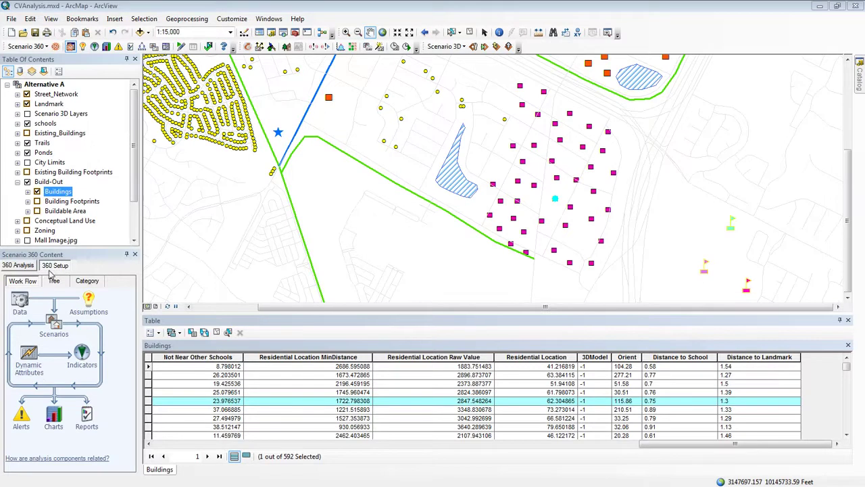
Create a new dynamic attribute named Example: General category, Buildings layer, Number type.
click(32, 379)
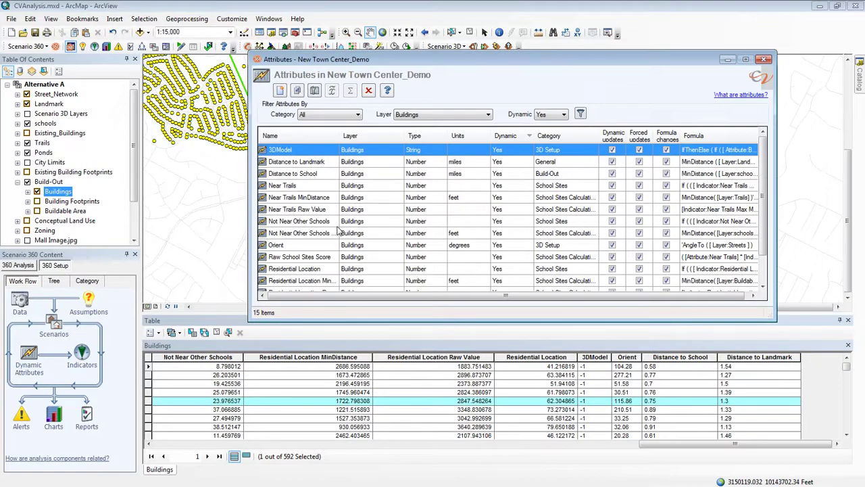
click(281, 91)
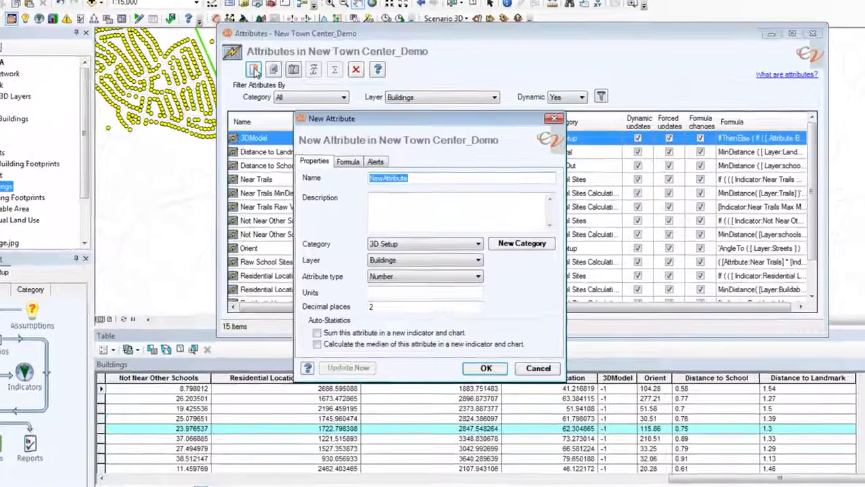
text(Example)
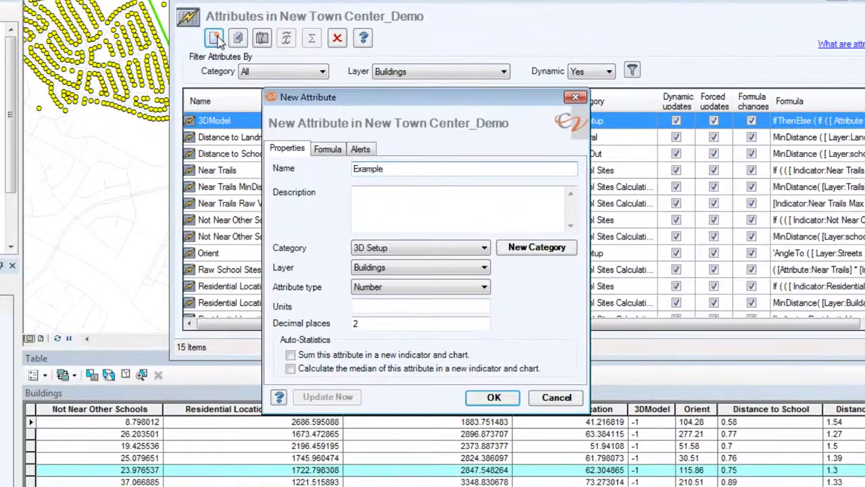
click(486, 248)
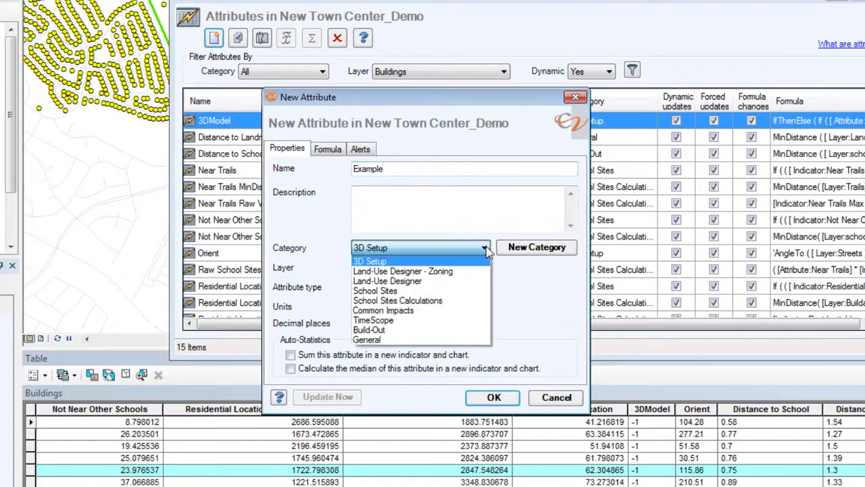
click(472, 343)
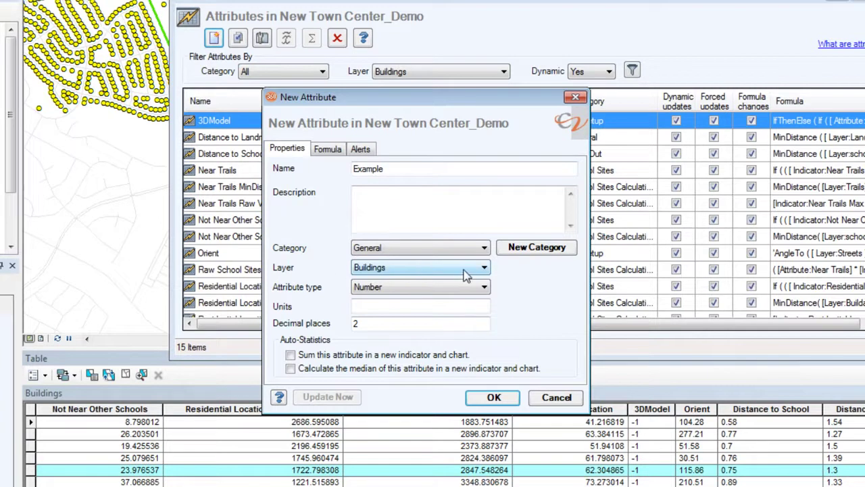
click(484, 268)
click(486, 269)
click(483, 289)
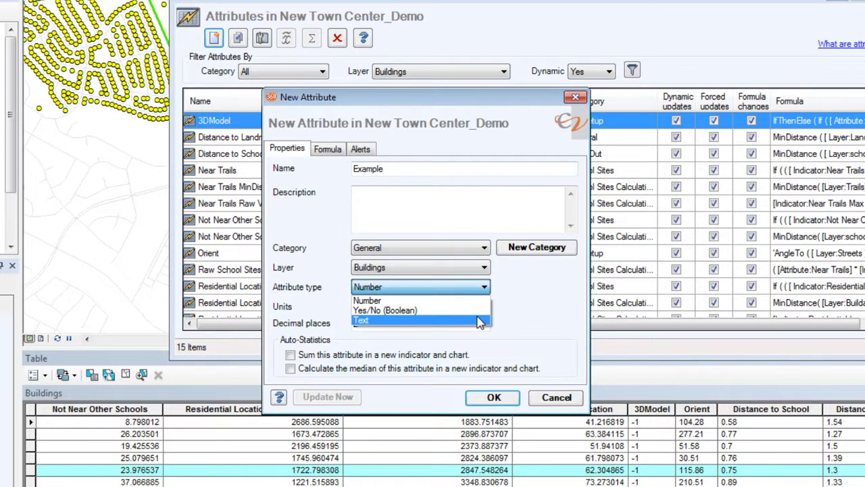
click(526, 292)
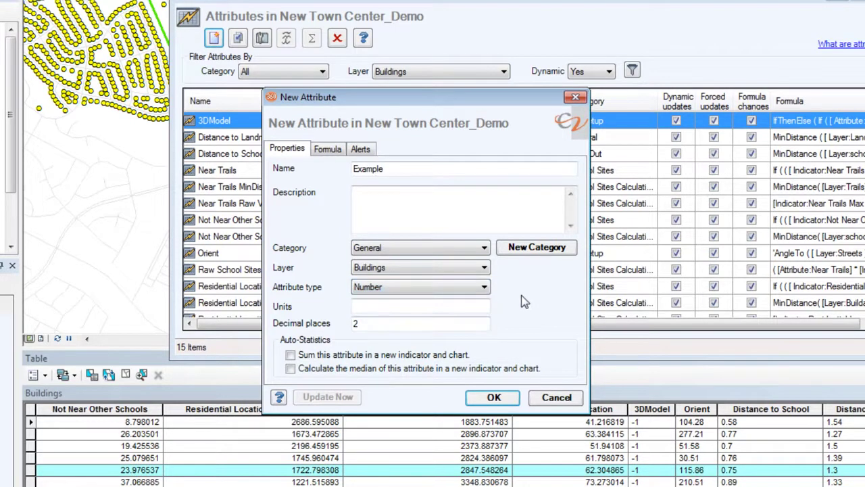
click(328, 149)
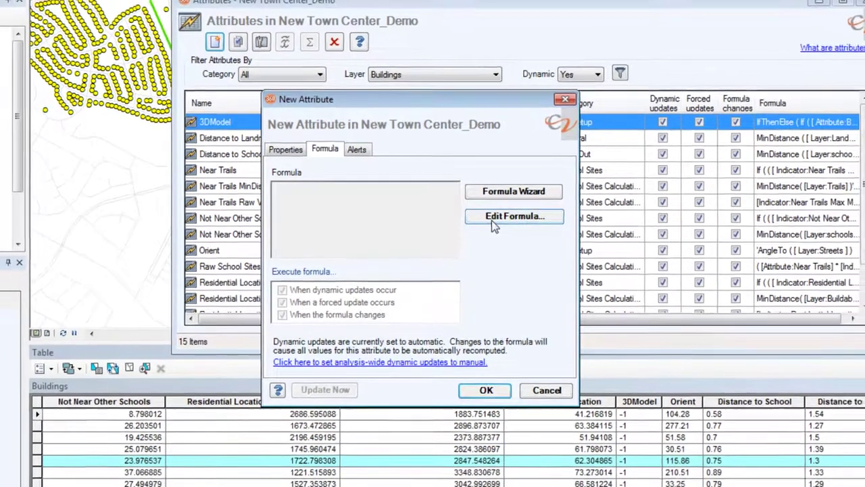
Set Example's formula to Buildings Distance to Landmark + Distance to School and check it for errors.
click(501, 220)
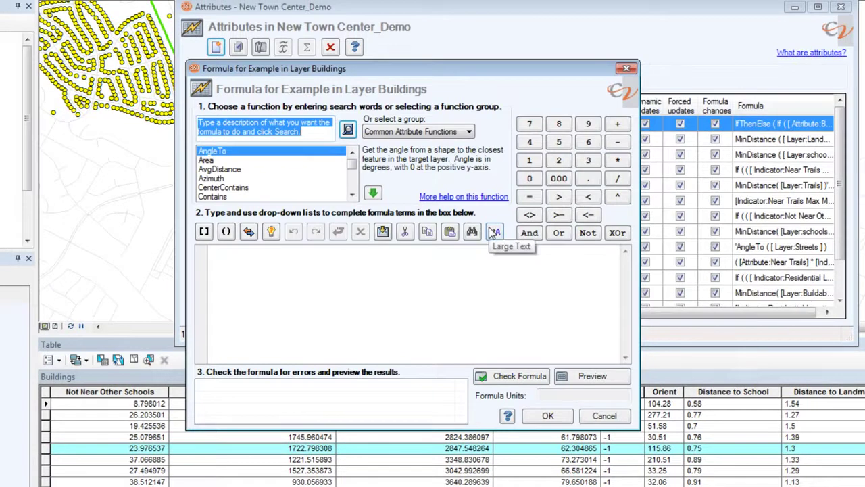
click(254, 283)
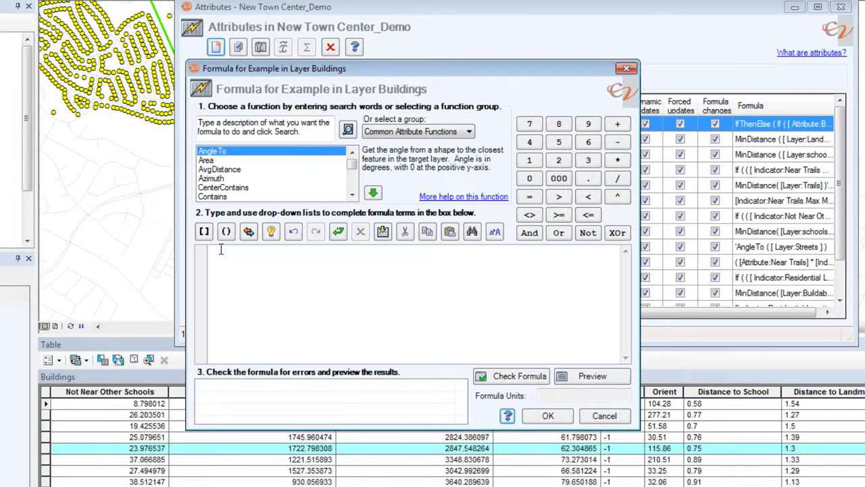
click(205, 233)
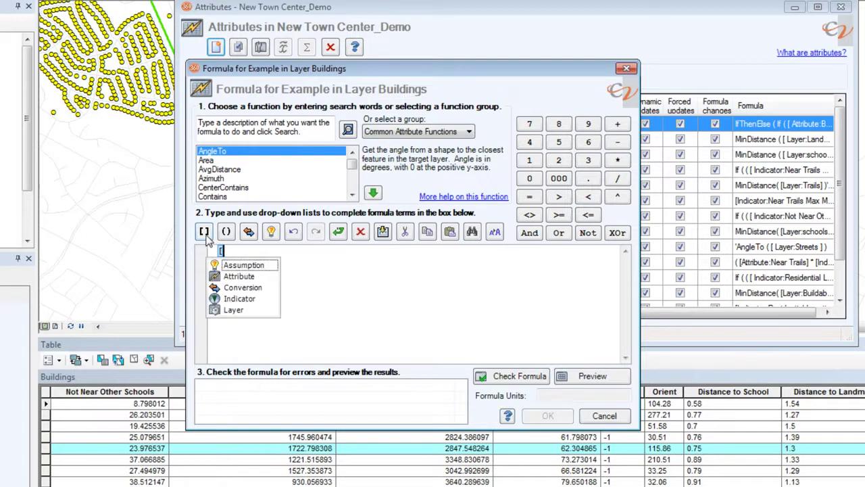
click(242, 277)
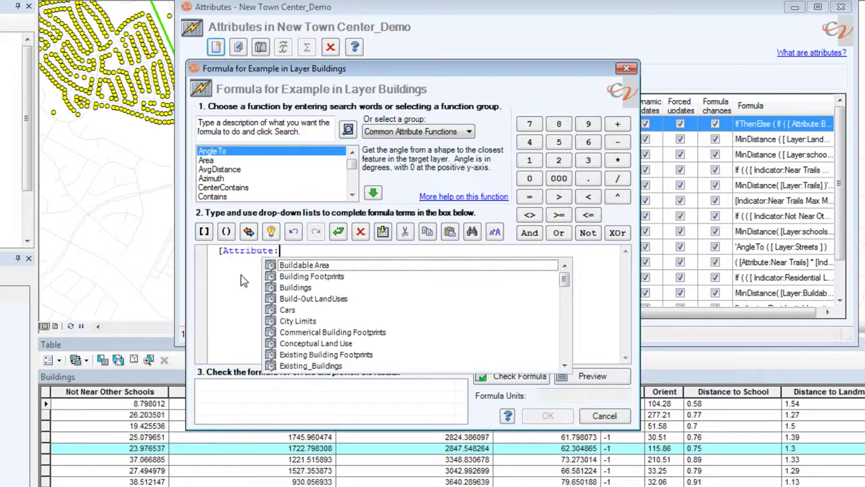
click(295, 287)
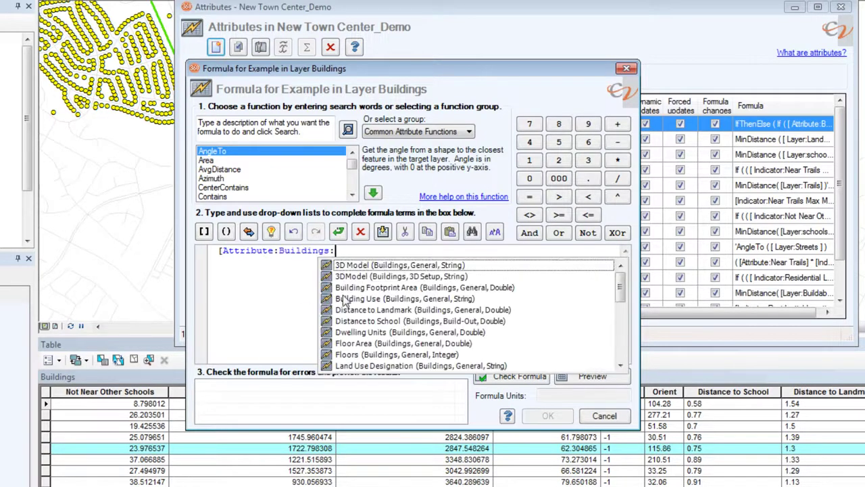
drag(620, 288, 625, 384)
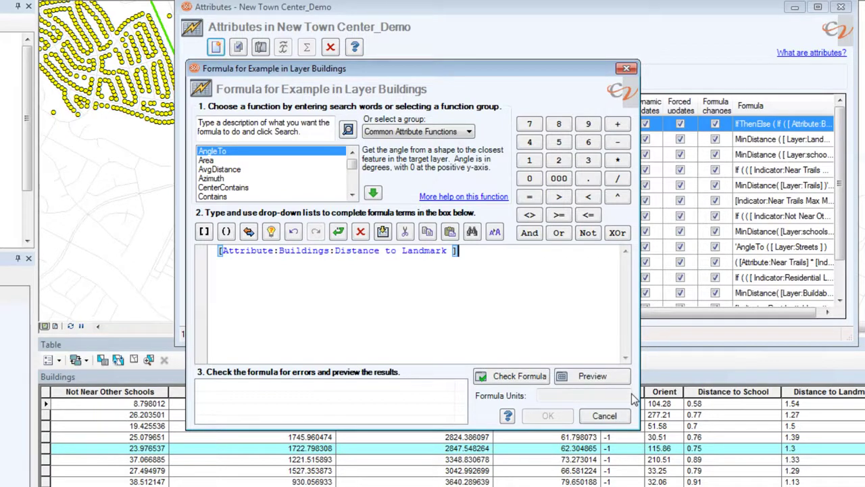
text(+)
text([Attribute:Buildings:Distance to School ])
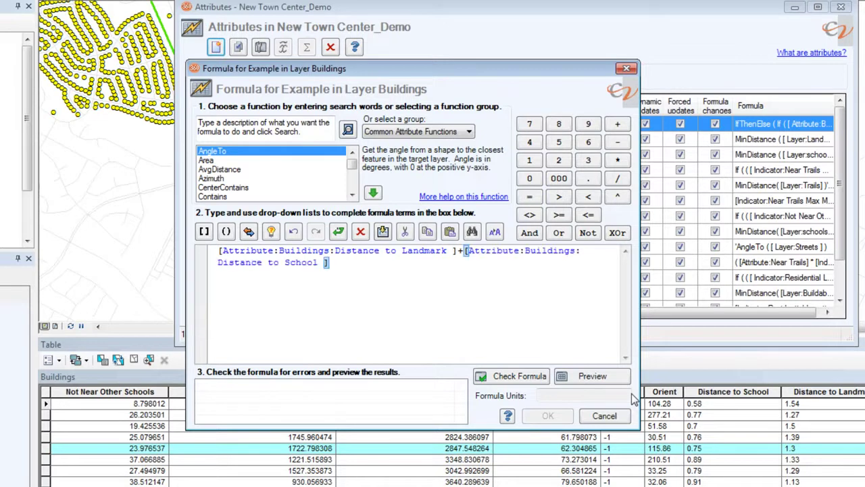
click(500, 377)
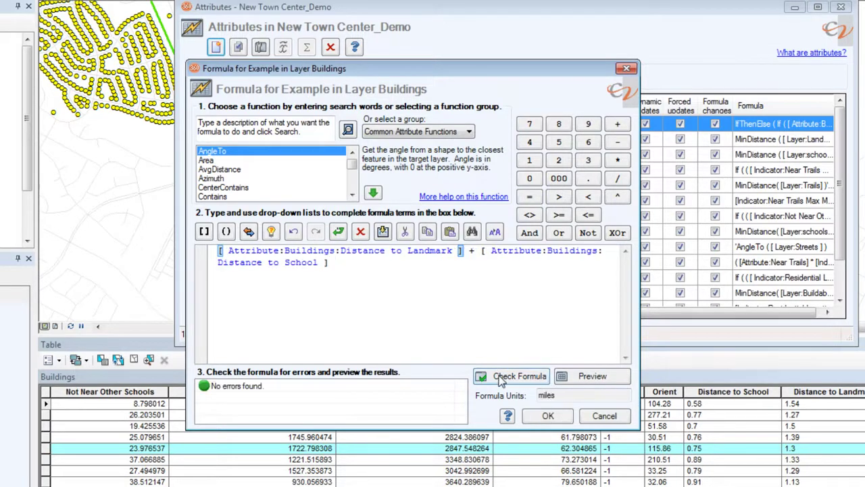
Preview Example's formula results, close the preview, and accept the formula.
click(585, 380)
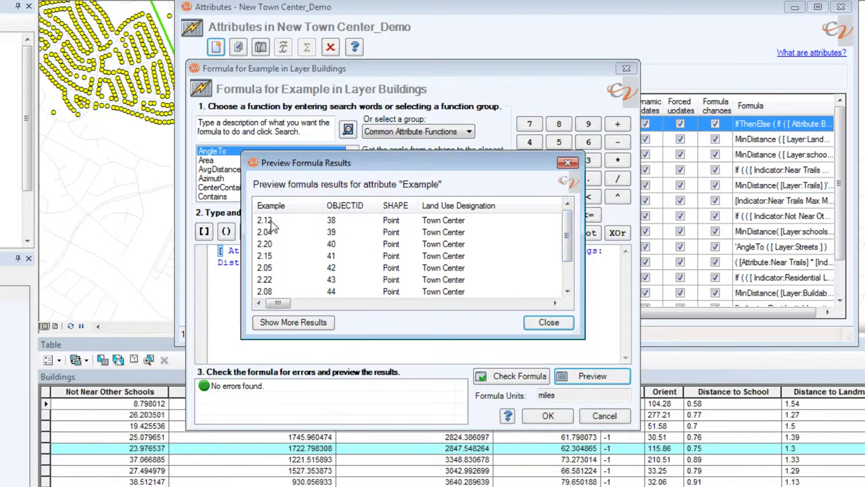
click(555, 327)
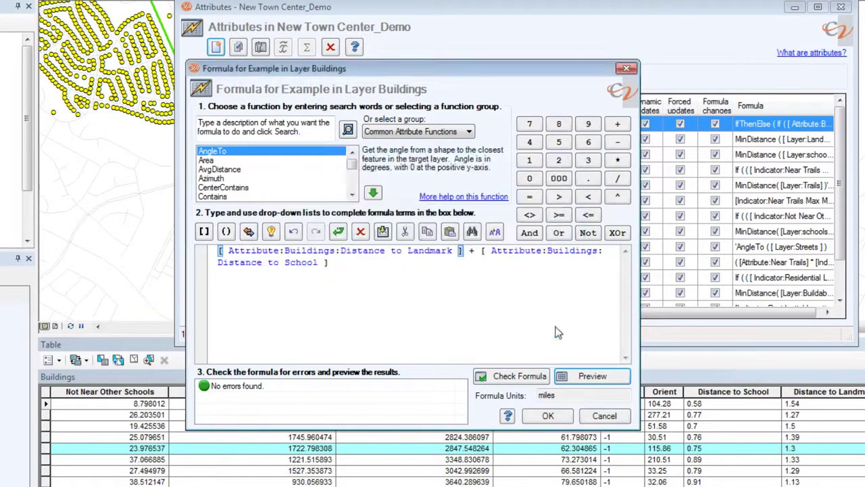
click(541, 416)
Confirm the Example attribute and scroll the Buildings table to its Null-filled Example column.
click(467, 382)
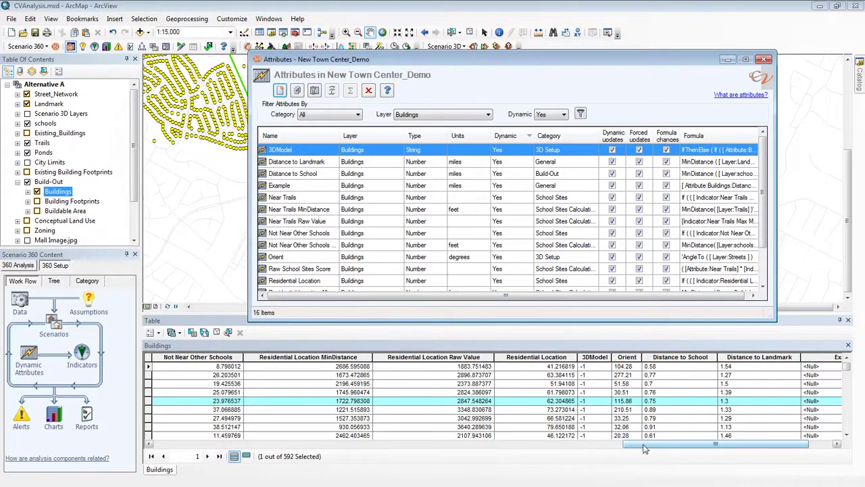
drag(644, 448, 690, 446)
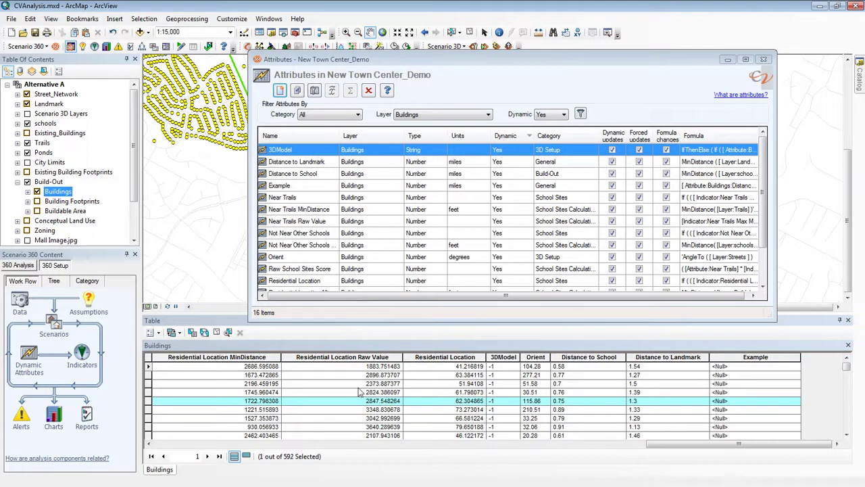
click(152, 333)
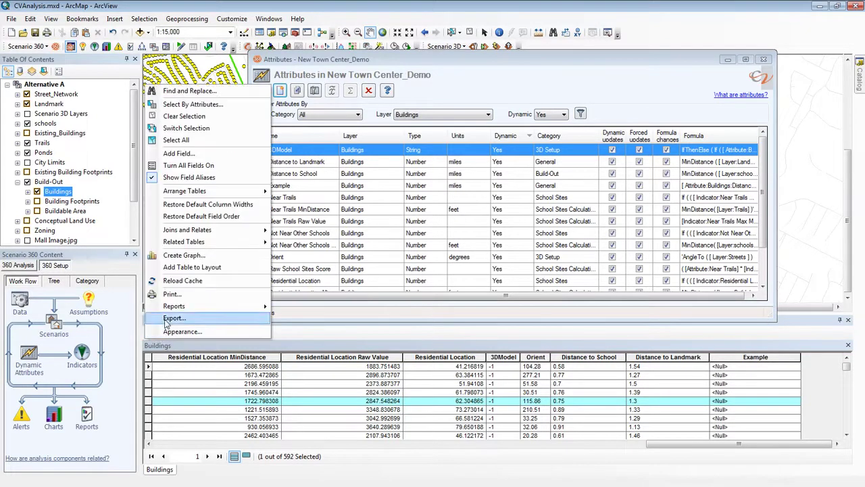
Reload the table cache so Example shows computed values like 2.12.
click(179, 281)
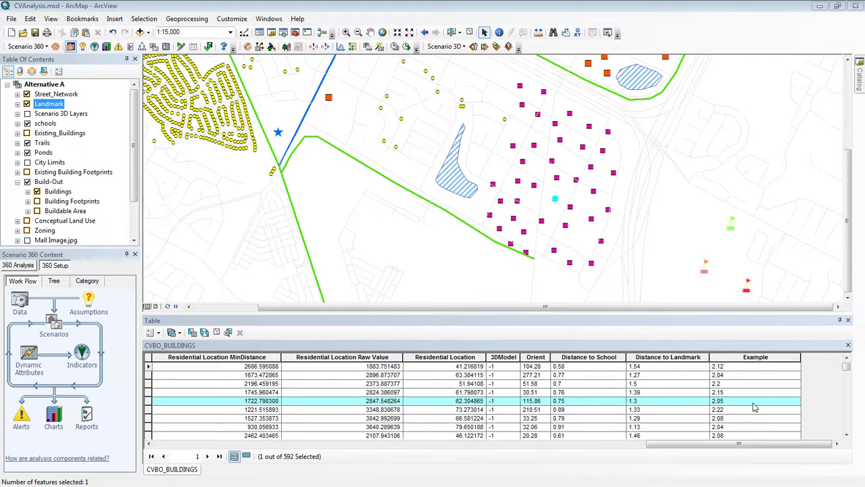
Start scenario editing and add a new Landmark point, lowering Example values to about 1.38–1.43.
click(181, 47)
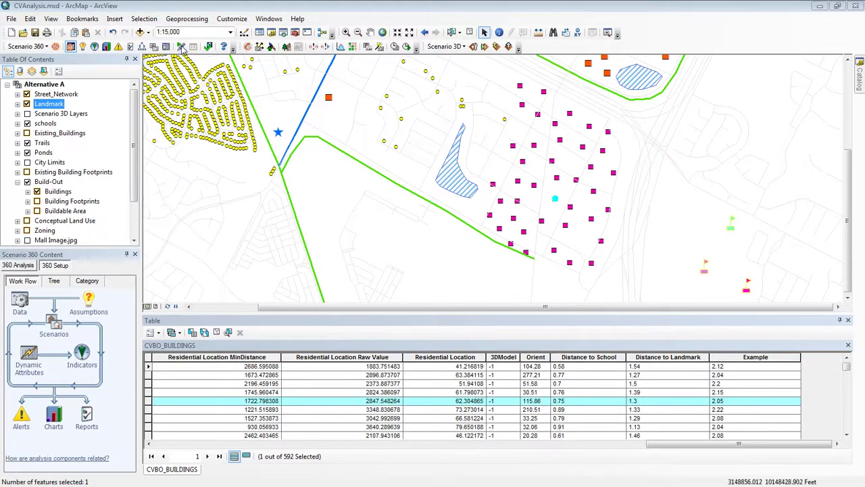
click(417, 274)
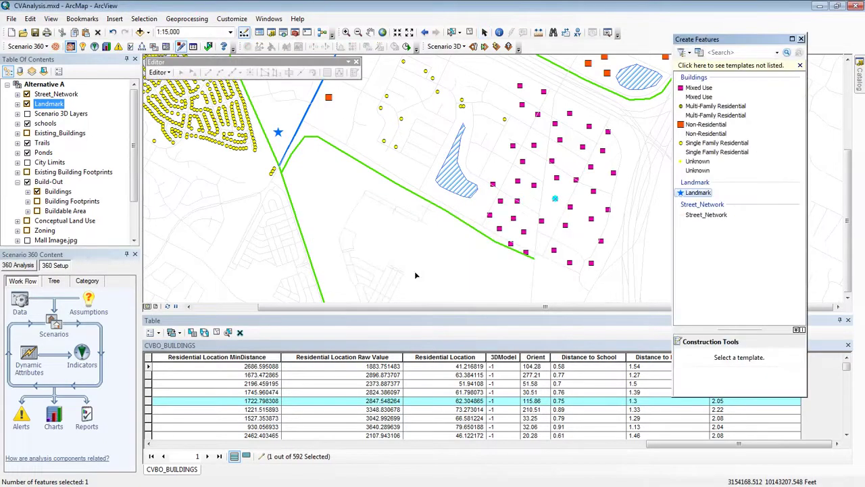
click(702, 193)
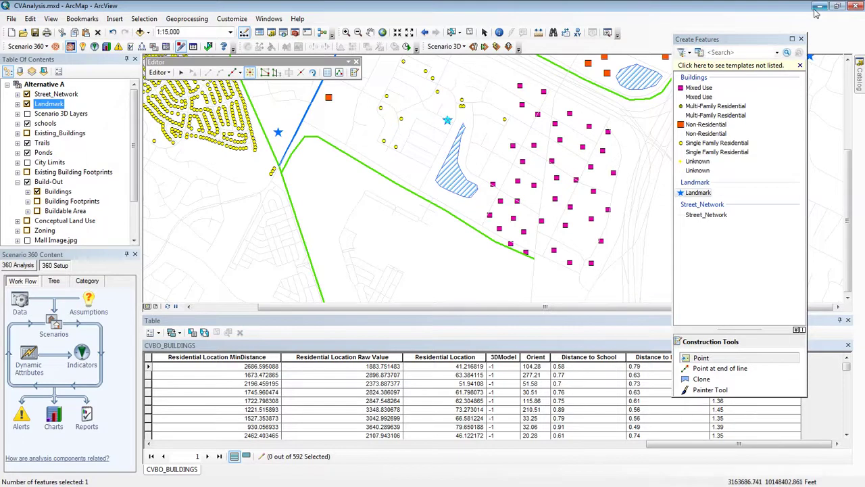
click(800, 39)
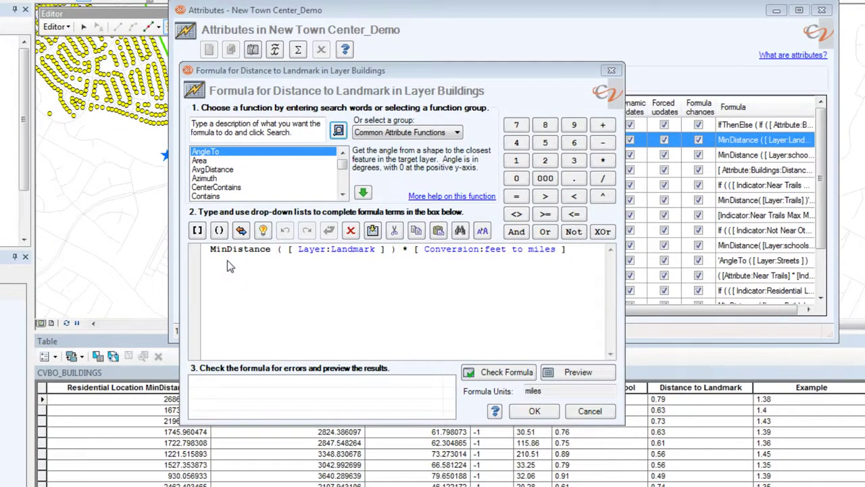
Switch the Distance to Landmark formula editor's function group to All and browse the list.
click(278, 250)
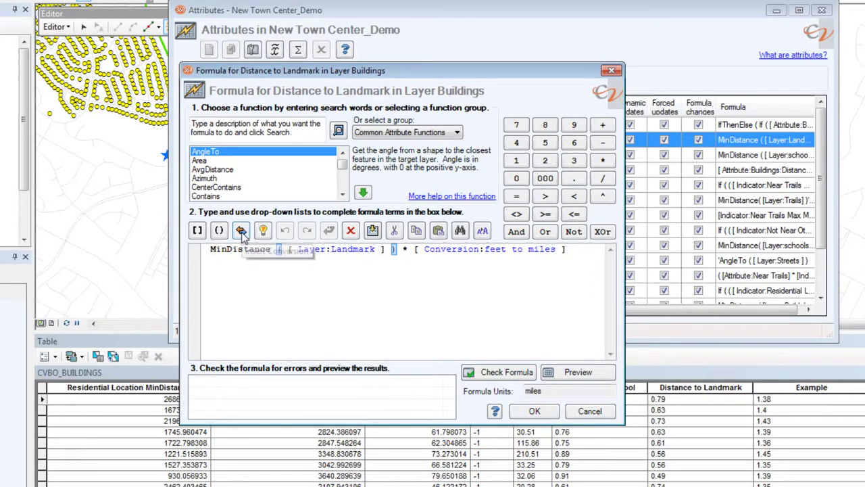
click(454, 131)
click(451, 146)
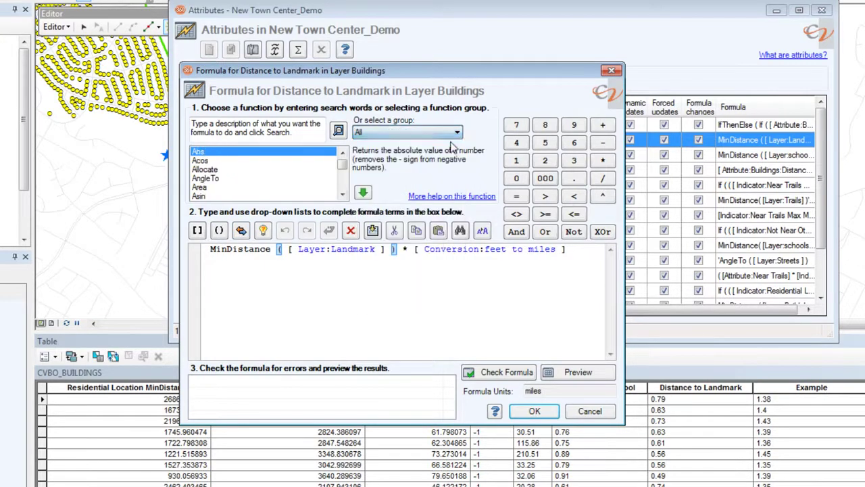
drag(343, 168, 342, 188)
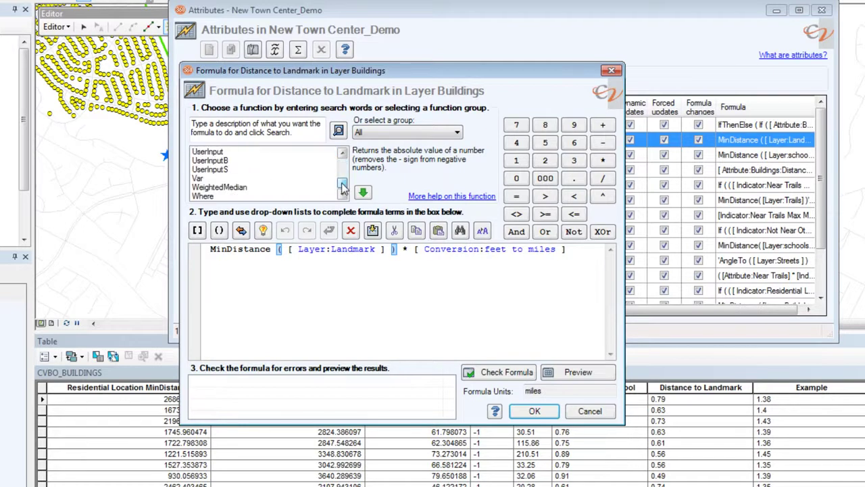